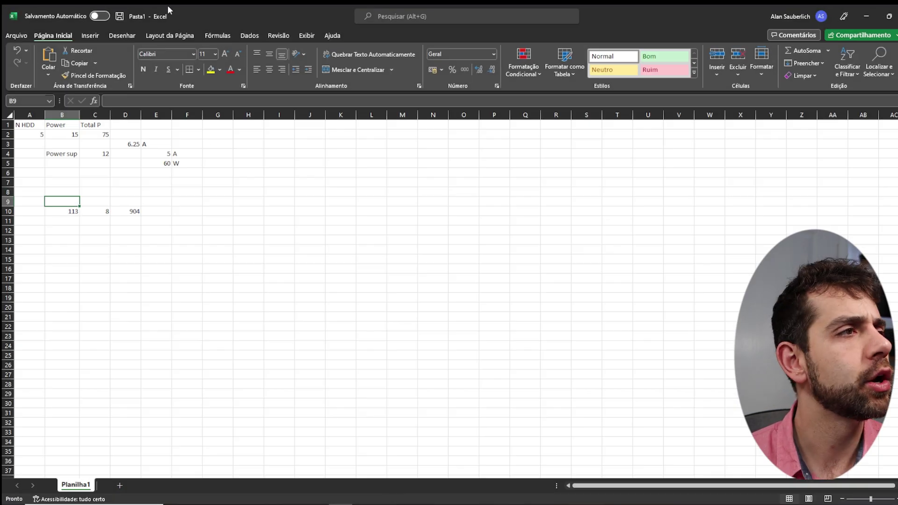
Step: Place the power sheet beside the drive power table and check five drives at 15 W each
{"action": "left_click_drag", "start_coordinate": [171, 5], "coordinate": [563, 63]}
{"action": "scroll", "coordinate": [405, 203], "scroll_direction": "up", "scroll_amount": 2, "text": "ctrl"}
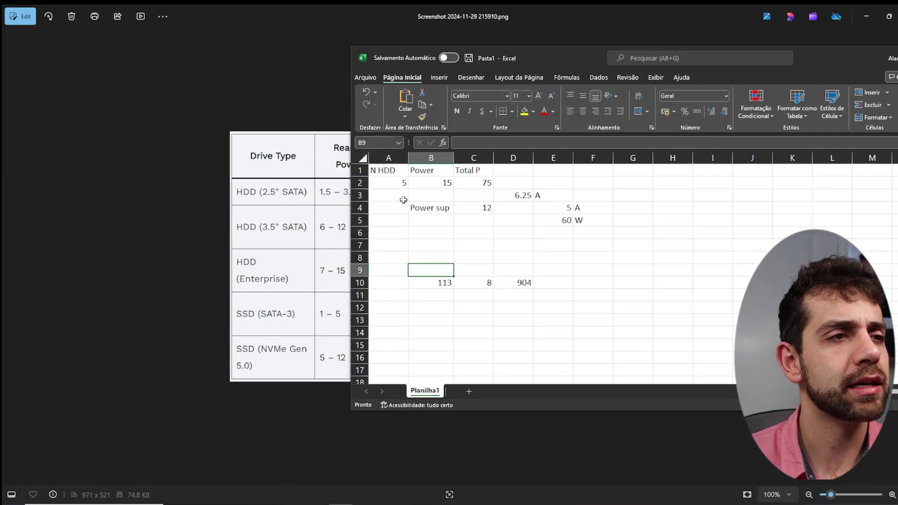
{"action": "left_click_drag", "start_coordinate": [391, 171], "coordinate": [388, 186]}
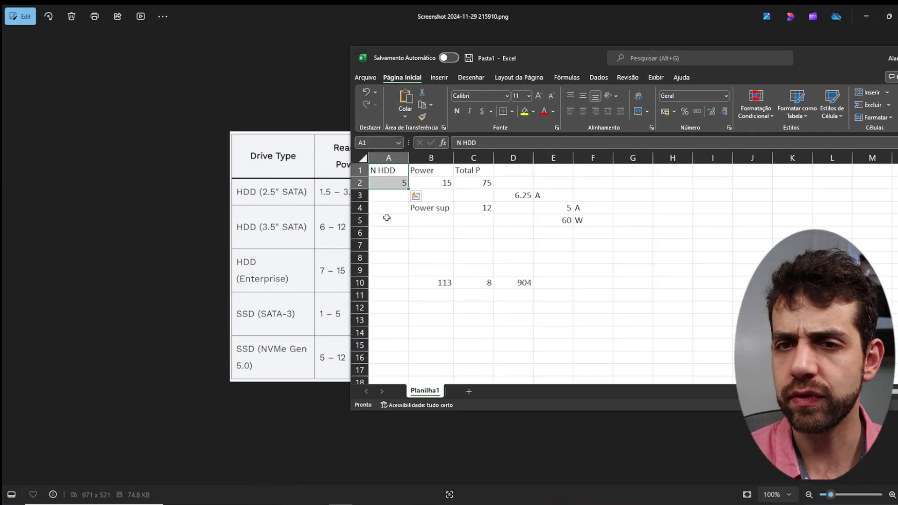
{"action": "left_click", "coordinate": [436, 186]}
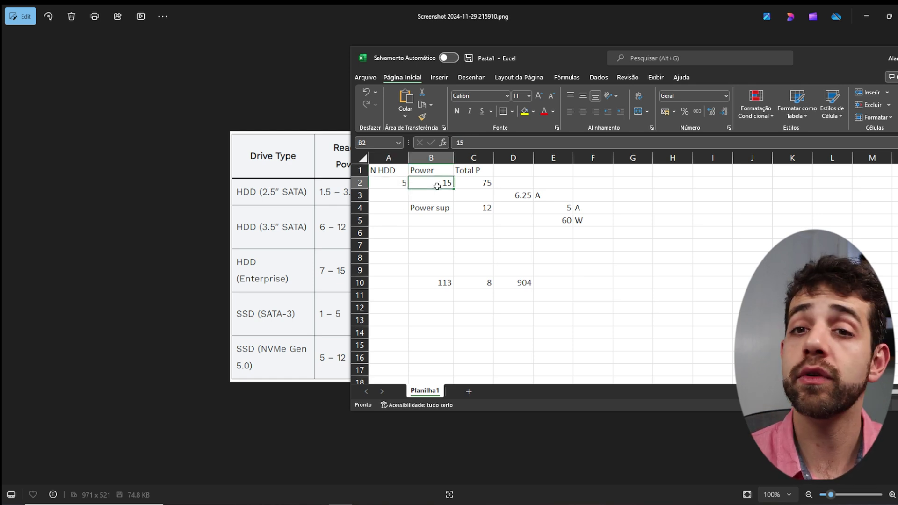
Step: Check the power supply figures: the D3 formula, the 5 A rating and the E5 wattage formula
{"action": "left_click_drag", "start_coordinate": [430, 208], "coordinate": [512, 208]}
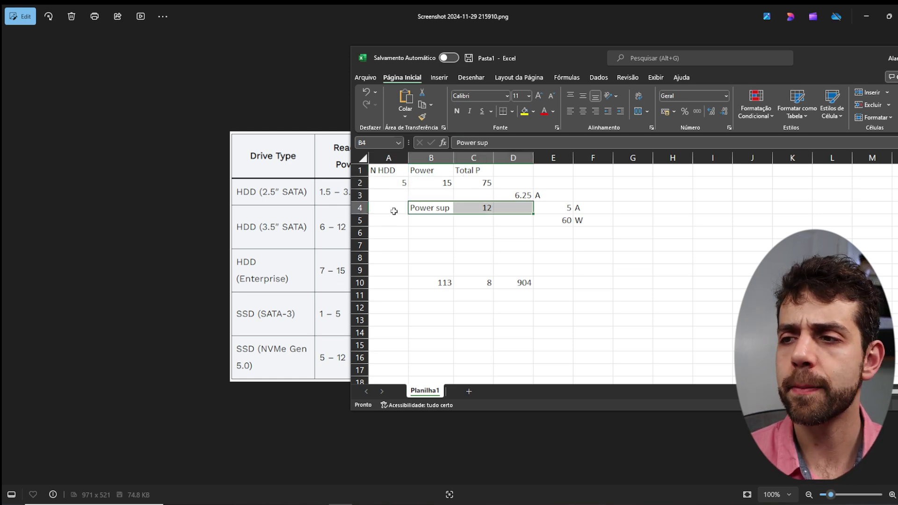
{"action": "left_click", "coordinate": [473, 220]}
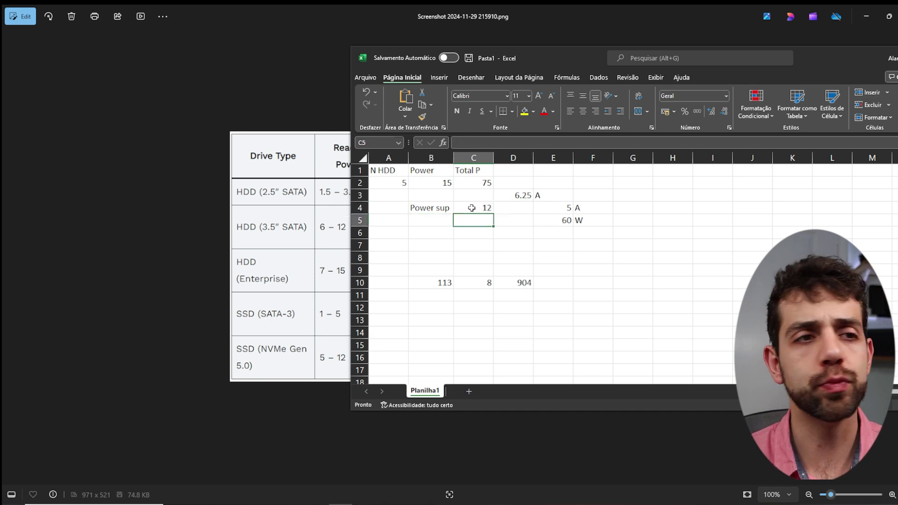
{"action": "left_click", "coordinate": [515, 196]}
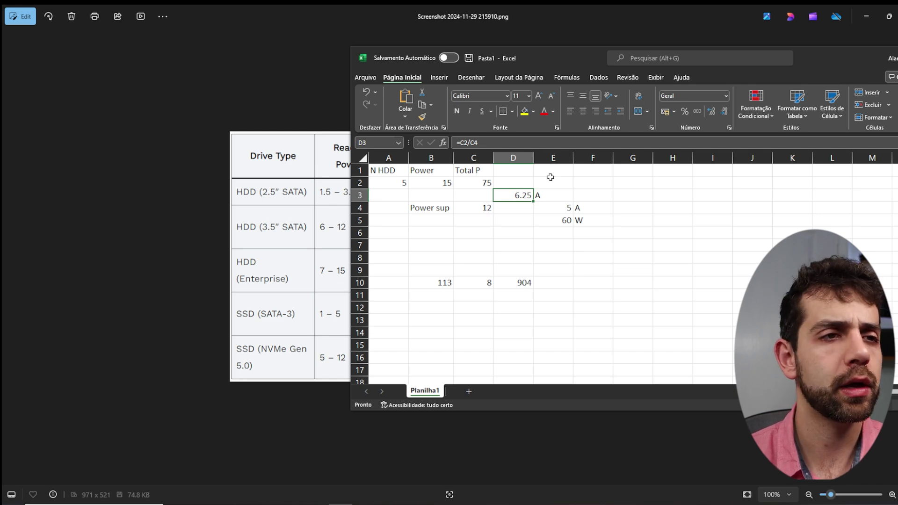
{"action": "left_click", "coordinate": [568, 204]}
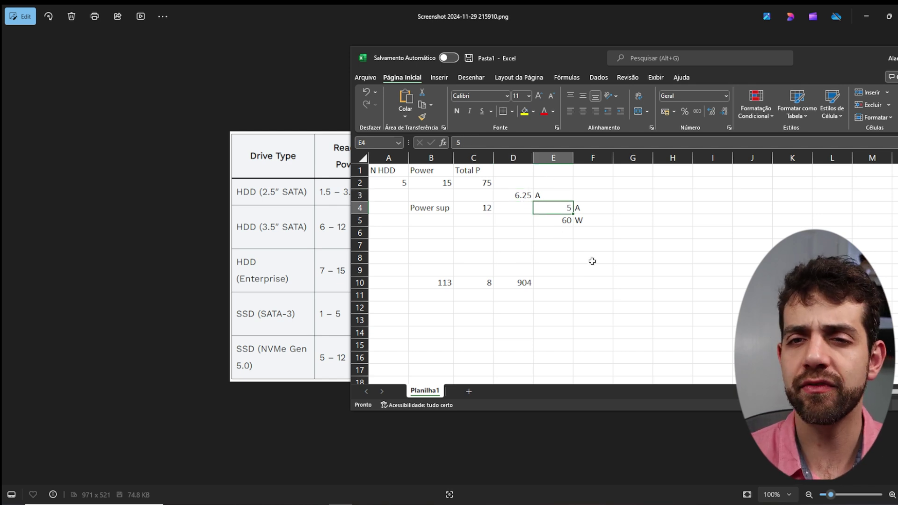
{"action": "left_click", "coordinate": [560, 220]}
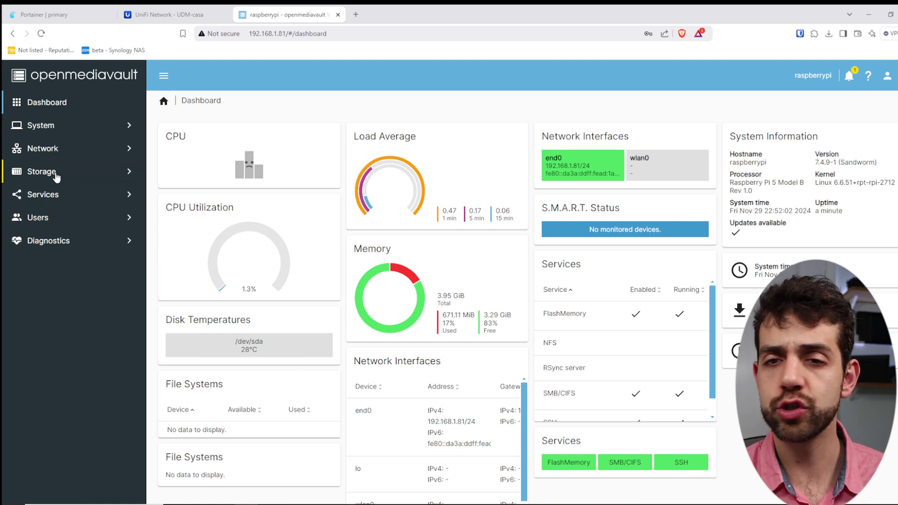
Step: Select the 465.76 GiB /dev/sda disk in Storage > Disks
{"action": "left_click", "coordinate": [56, 177]}
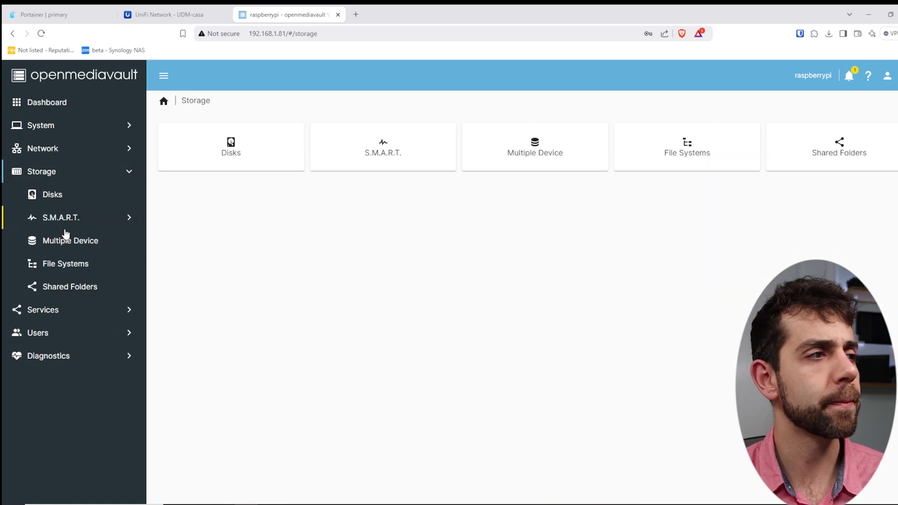
{"action": "left_click", "coordinate": [66, 200]}
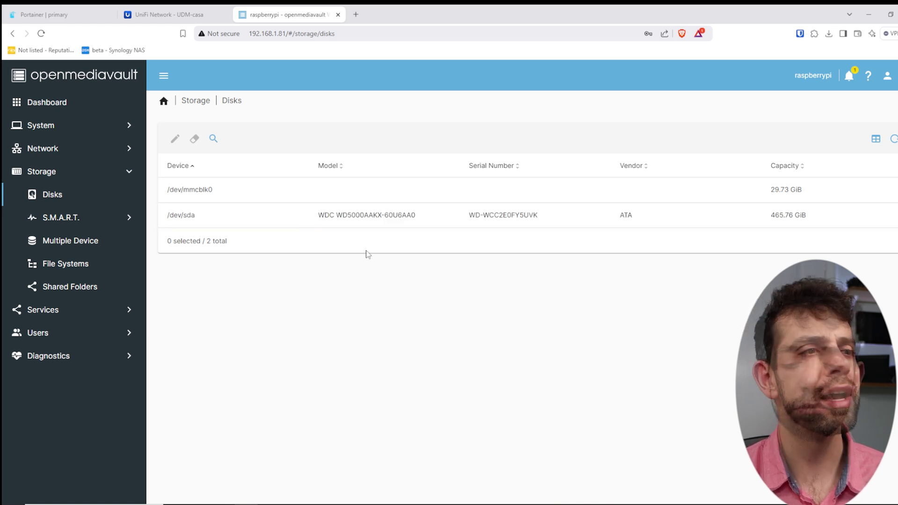
{"action": "left_click", "coordinate": [652, 198]}
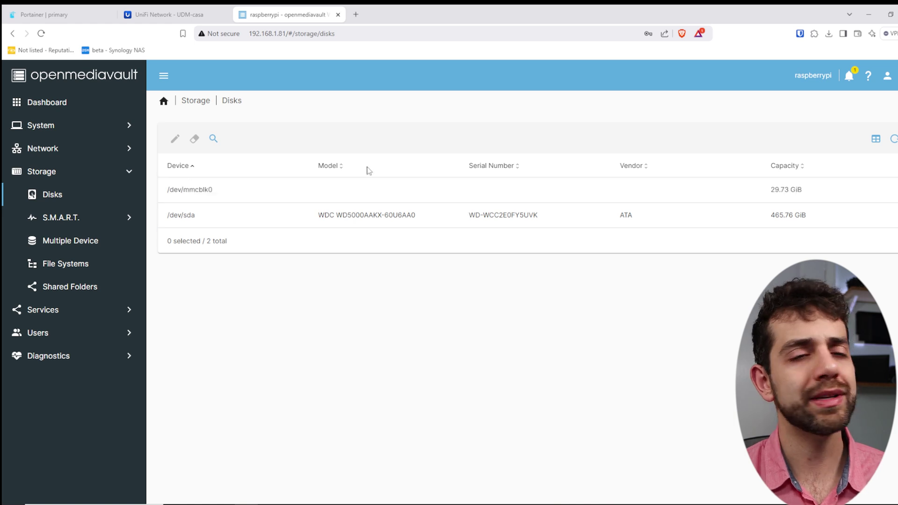
{"action": "left_click", "coordinate": [425, 222]}
Step: Quick-wipe /dev/sda after confirming the data loss, then close the wipe output
{"action": "left_click", "coordinate": [194, 139]}
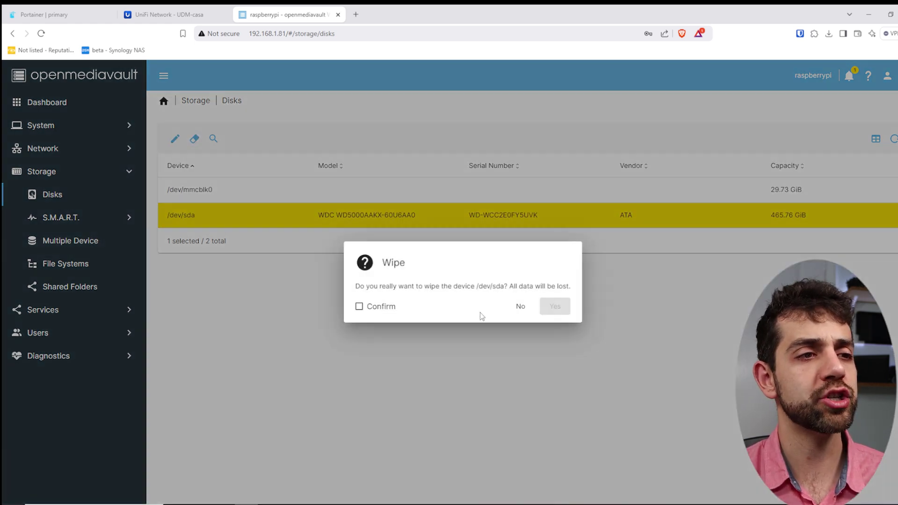
{"action": "left_click", "coordinate": [385, 307]}
{"action": "left_click", "coordinate": [557, 306]}
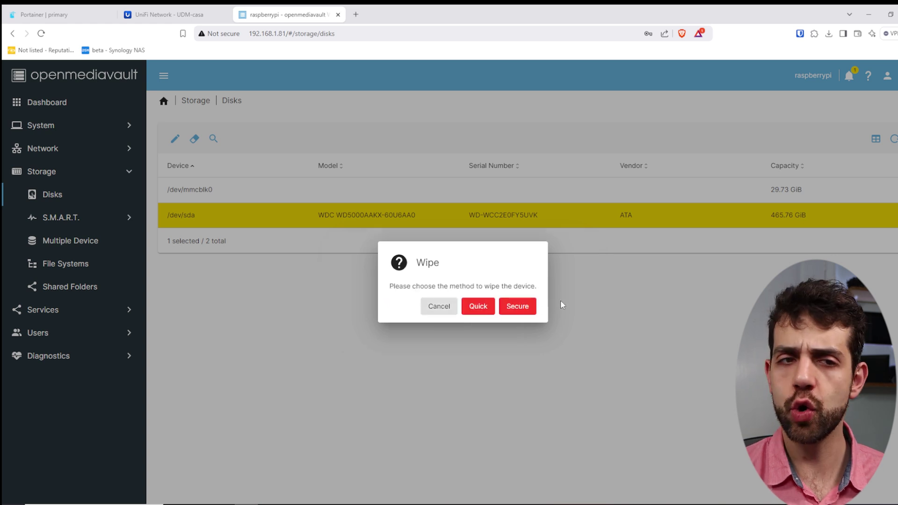
{"action": "left_click", "coordinate": [479, 305]}
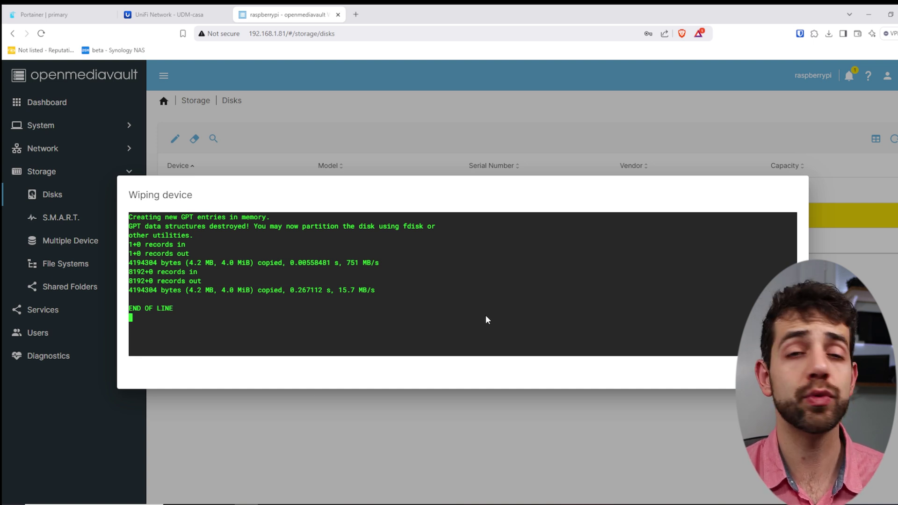
{"action": "left_click", "coordinate": [132, 172]}
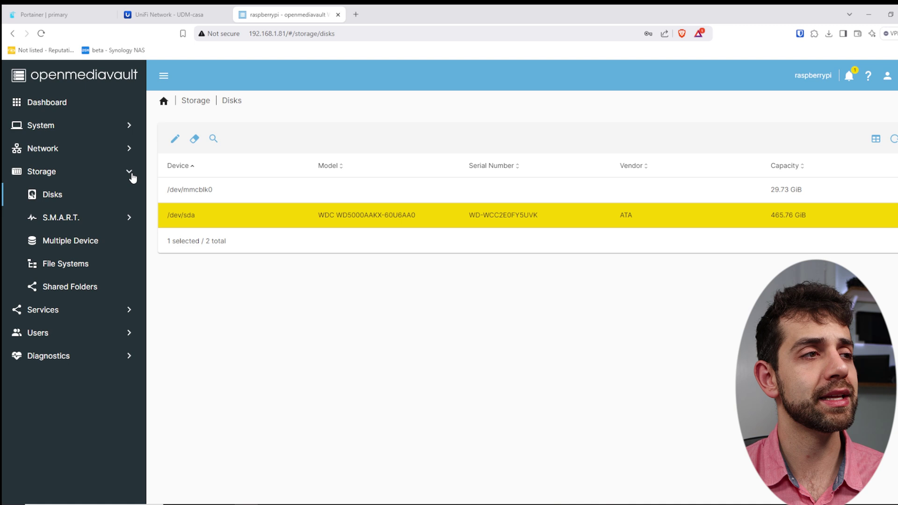
Step: Create a BTRFS file system with the Single profile using device /dev/sda
{"action": "left_click", "coordinate": [88, 267]}
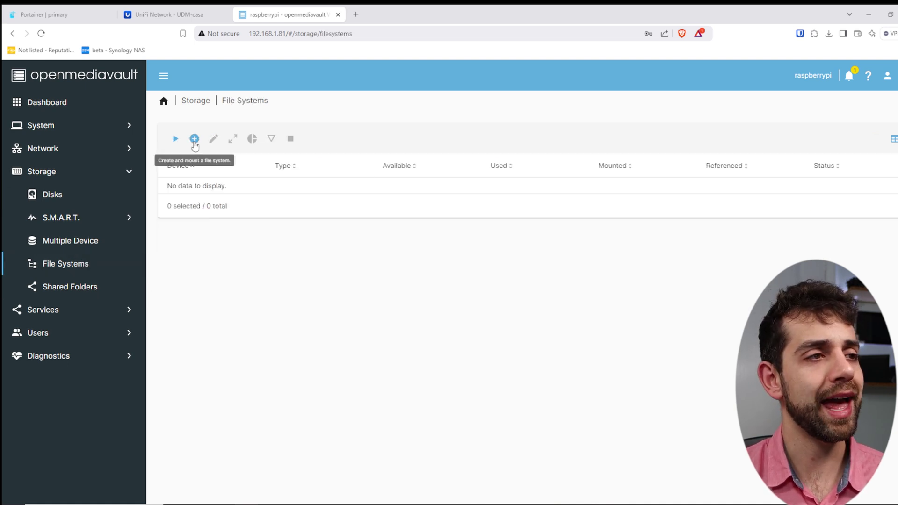
{"action": "left_click", "coordinate": [195, 139]}
{"action": "left_click", "coordinate": [203, 164]}
{"action": "left_click", "coordinate": [201, 221]}
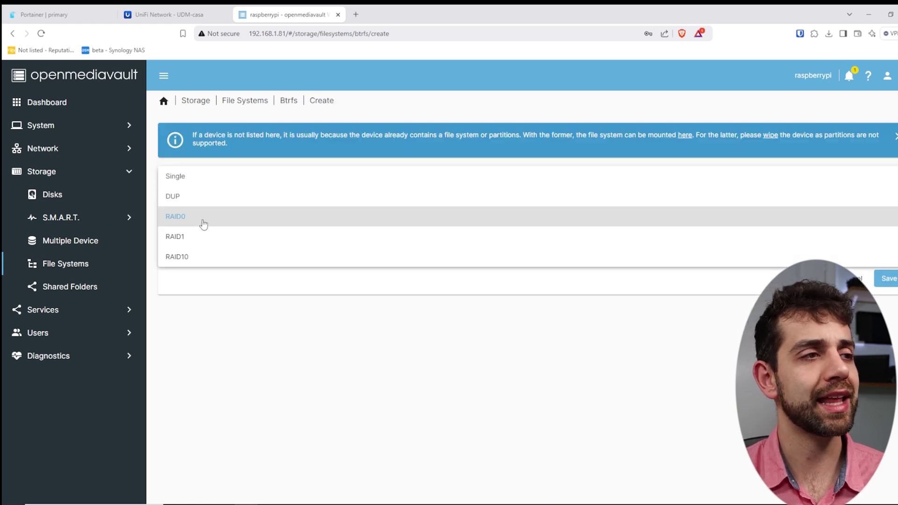
{"action": "left_click", "coordinate": [195, 181]}
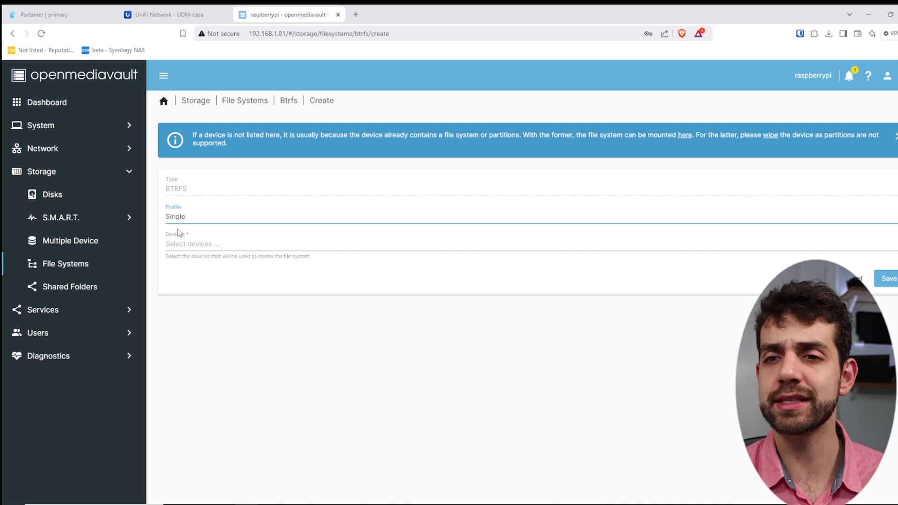
{"action": "left_click", "coordinate": [190, 244]}
{"action": "left_click", "coordinate": [206, 251]}
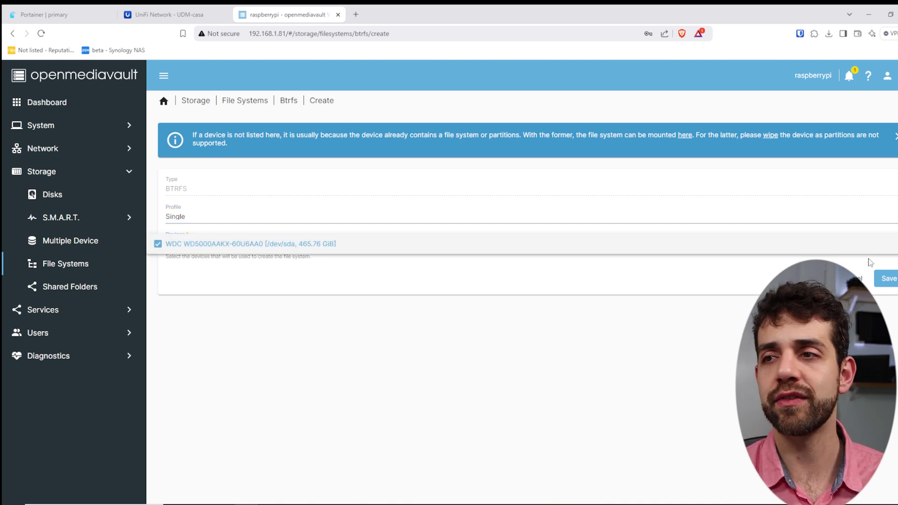
{"action": "left_click", "coordinate": [883, 284]}
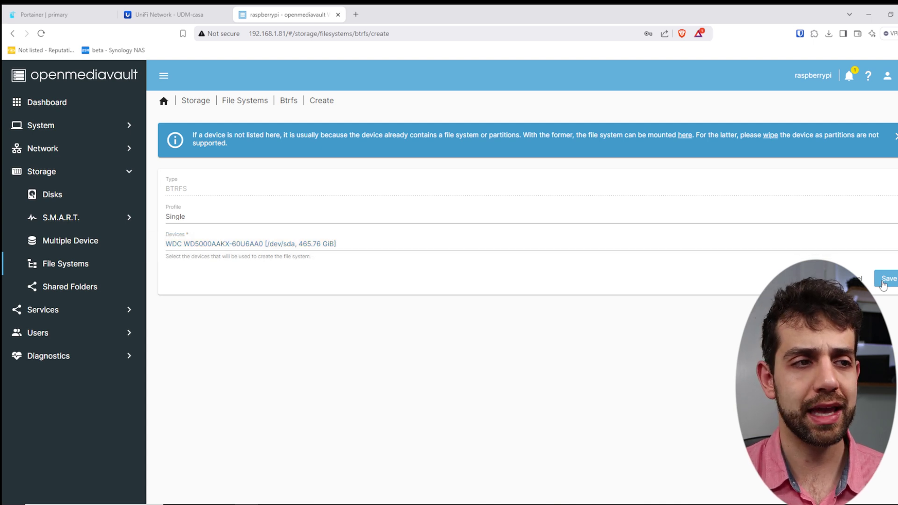
{"action": "left_click", "coordinate": [883, 282]}
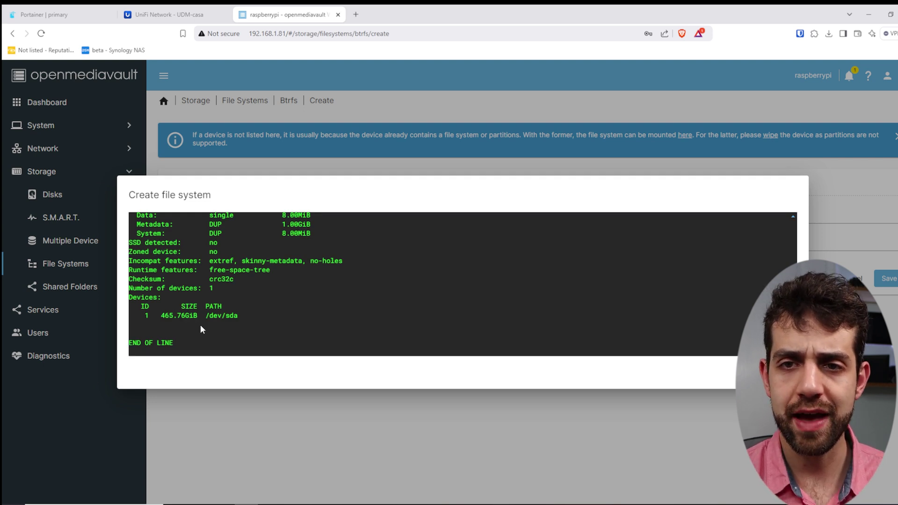
{"action": "left_click", "coordinate": [783, 374]}
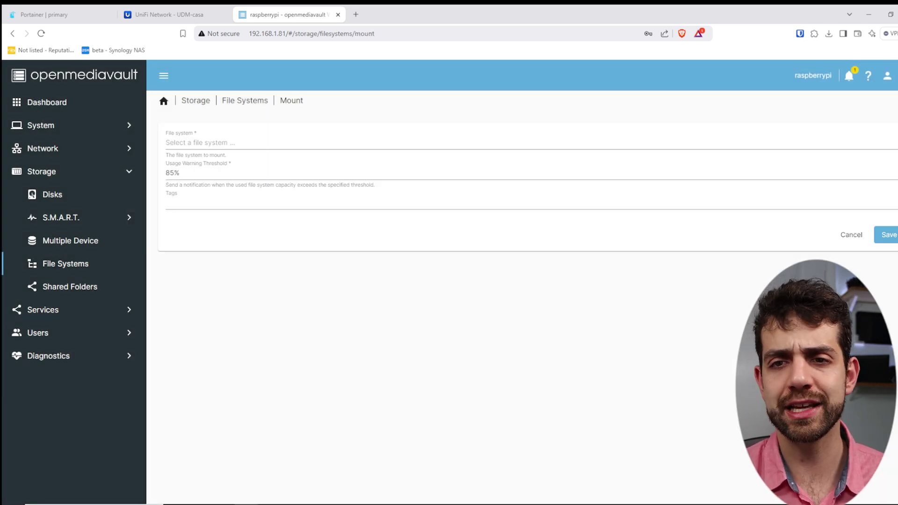
Step: Mount /dev/sda [BTRFS, 465.76 GiB] and save
{"action": "left_click", "coordinate": [200, 149]}
{"action": "left_click", "coordinate": [241, 141]}
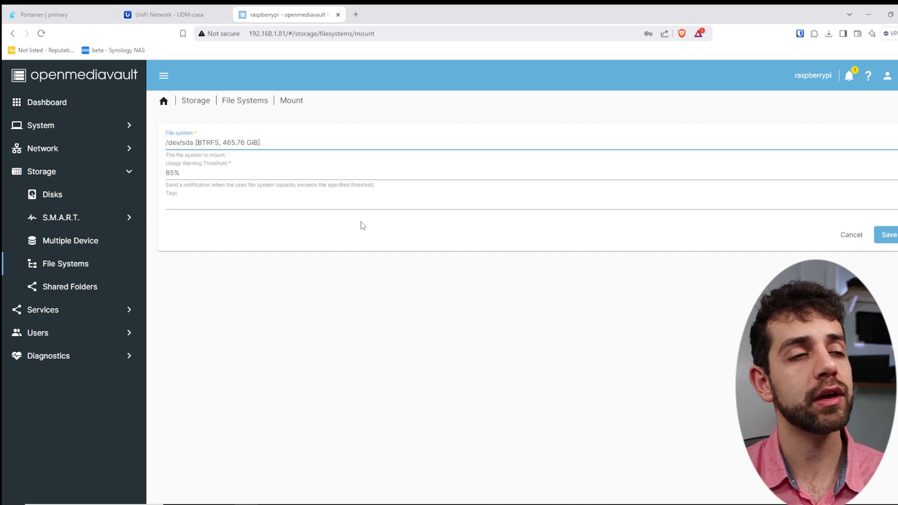
{"action": "left_click", "coordinate": [889, 234]}
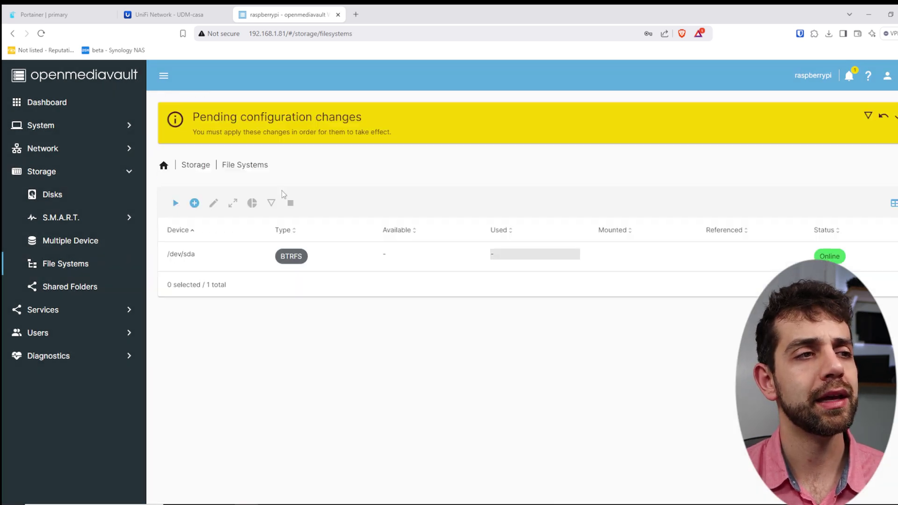
Step: Apply the pending file system configuration changes and confirm with Yes
{"action": "left_click", "coordinate": [327, 258]}
{"action": "left_click", "coordinate": [327, 258]}
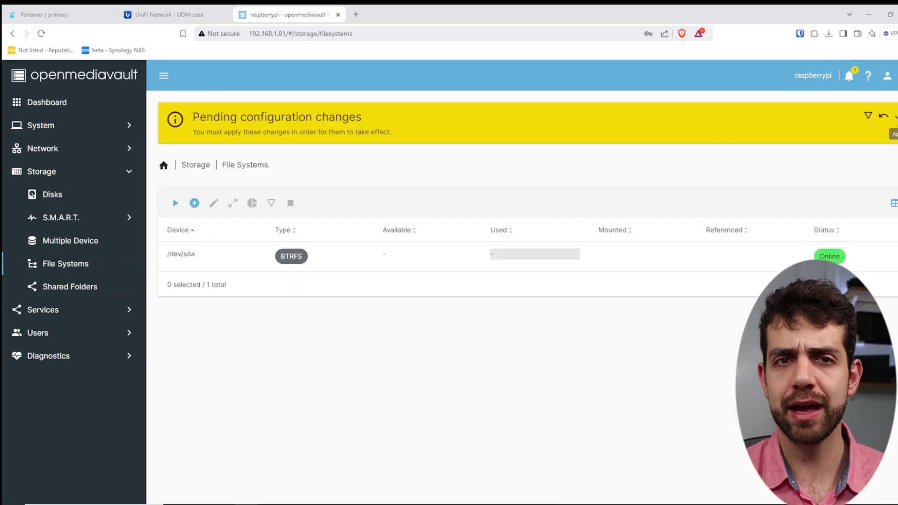
{"action": "left_click", "coordinate": [895, 116]}
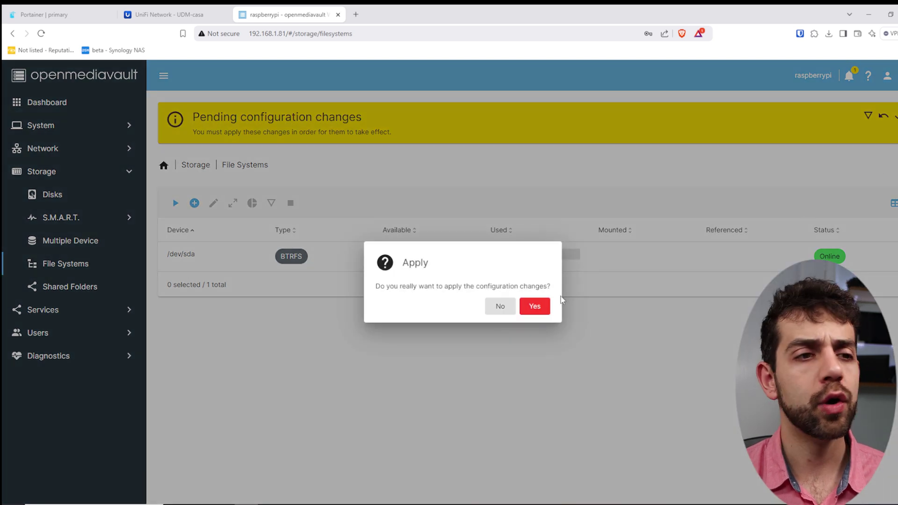
{"action": "left_click", "coordinate": [523, 311]}
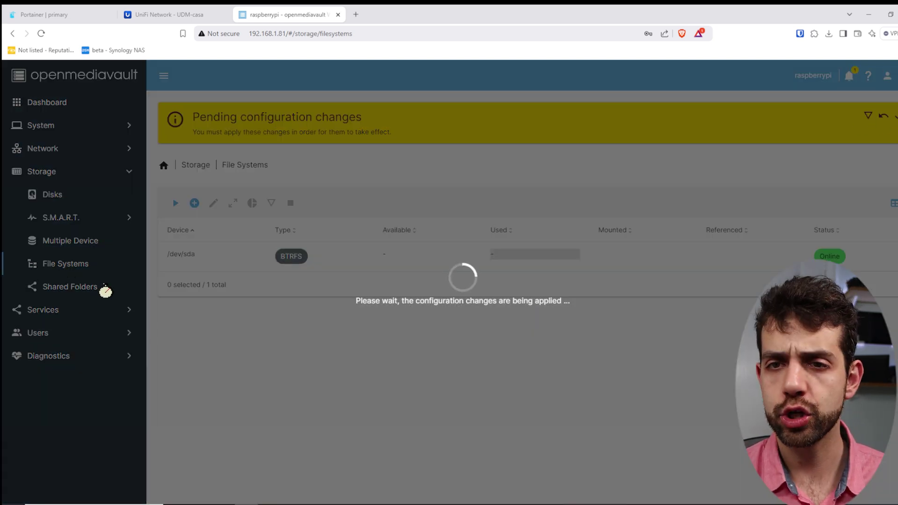
Step: Add a shared folder named 'test' on /dev/sda and save it
{"action": "left_click", "coordinate": [74, 291]}
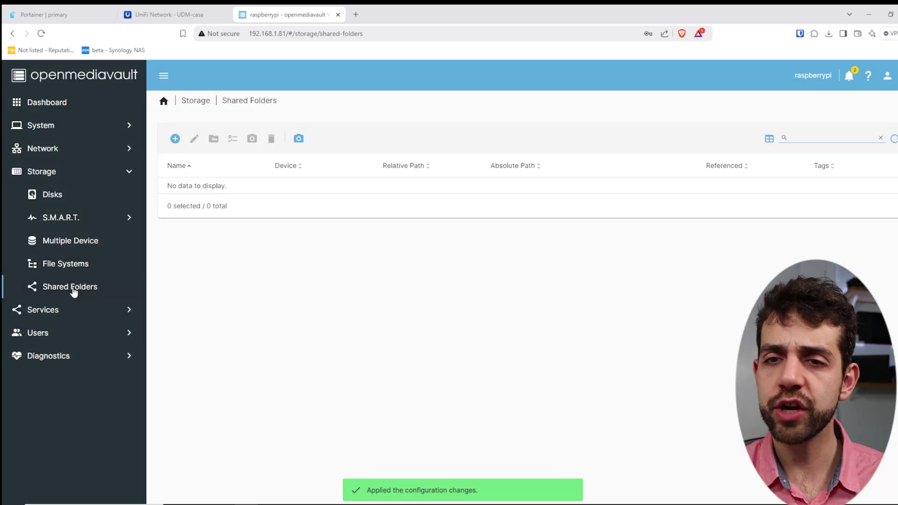
{"action": "left_click", "coordinate": [174, 138]}
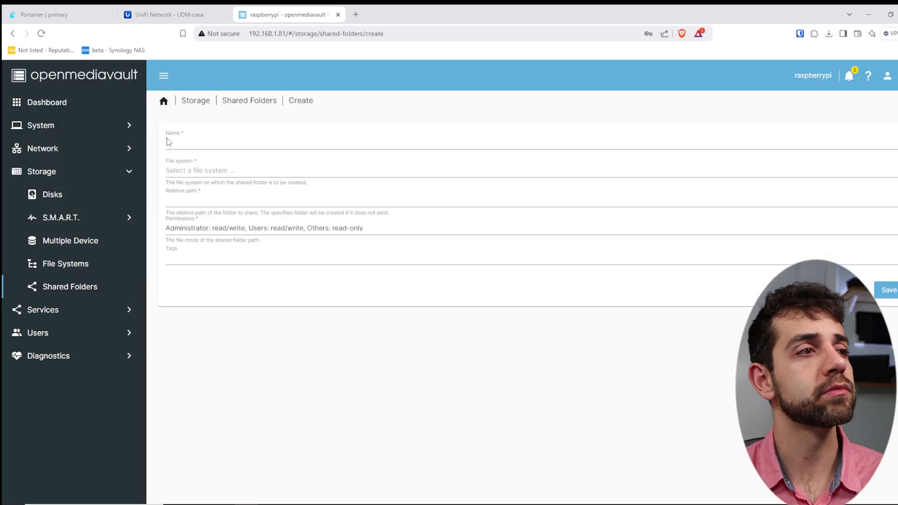
{"action": "left_click", "coordinate": [184, 139]}
{"action": "type", "text": "test"}
{"action": "left_click", "coordinate": [238, 172]}
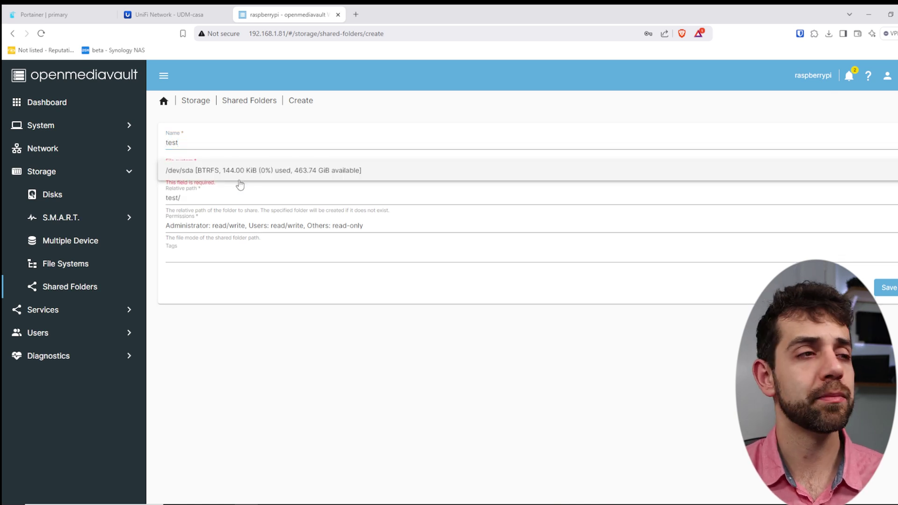
{"action": "left_click", "coordinate": [241, 172]}
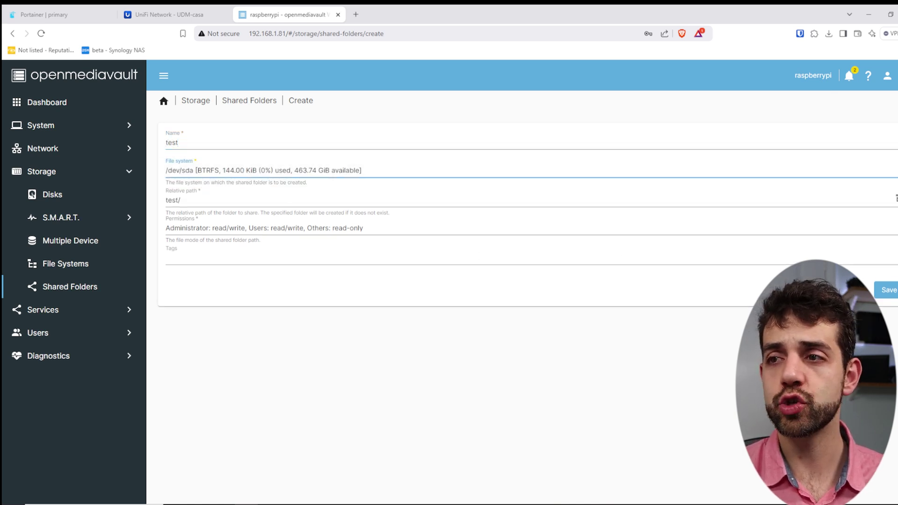
{"action": "left_click", "coordinate": [887, 291]}
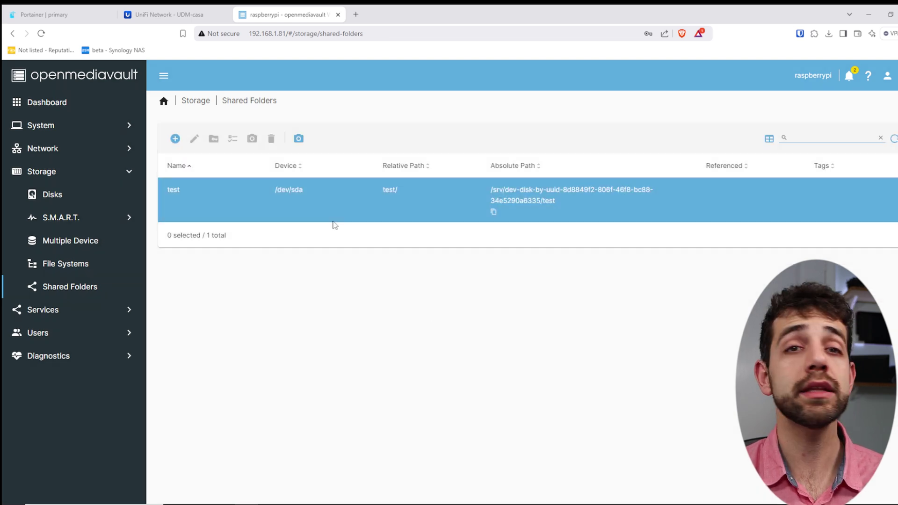
Step: Add an SMB/CIFS share for the test folder, save it, and apply the configuration changes
{"action": "left_click", "coordinate": [31, 312]}
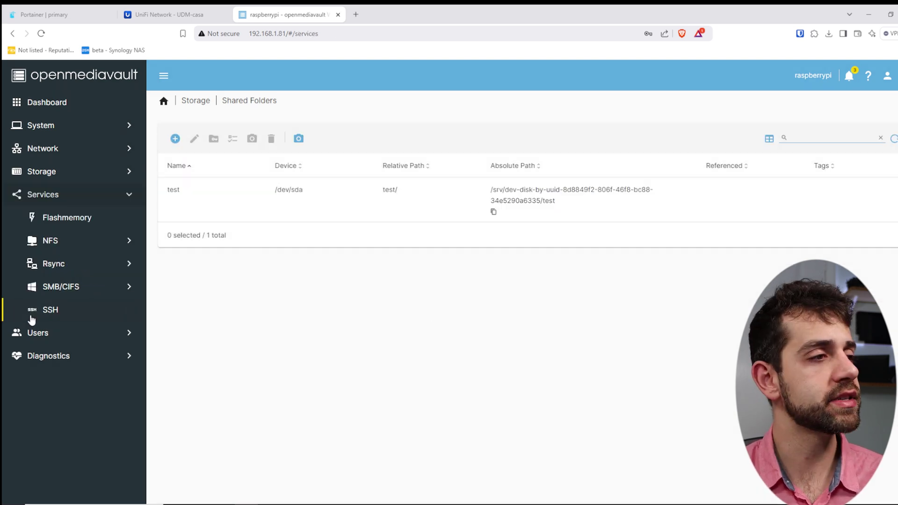
{"action": "left_click", "coordinate": [52, 286]}
{"action": "left_click", "coordinate": [722, 144]}
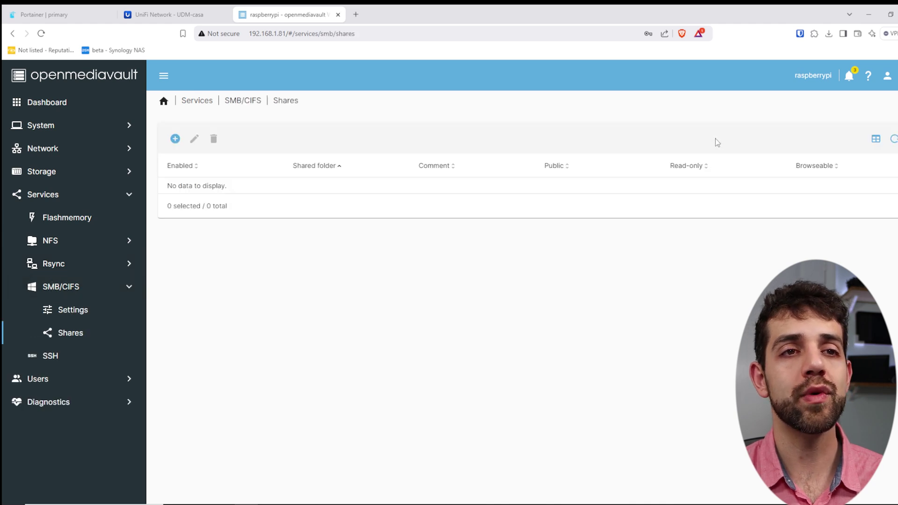
{"action": "left_click", "coordinate": [170, 141]}
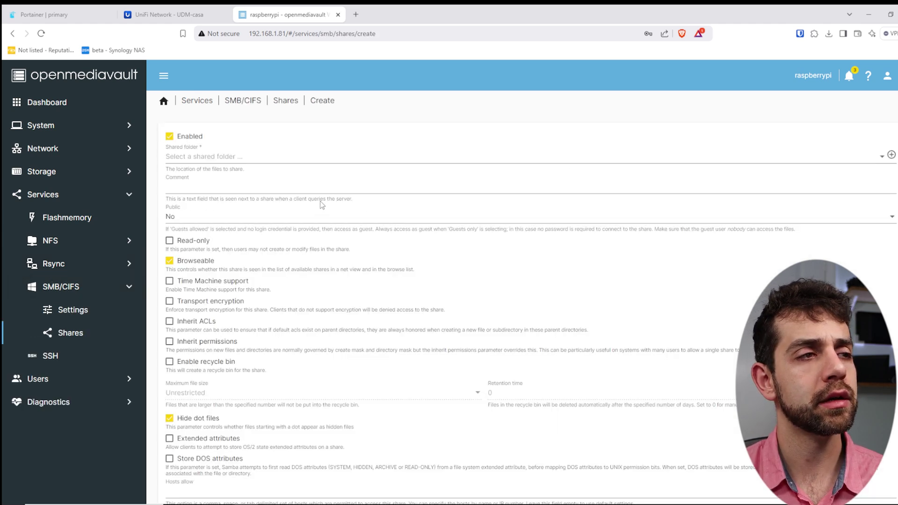
{"action": "left_click", "coordinate": [309, 159]}
{"action": "left_click", "coordinate": [231, 161]}
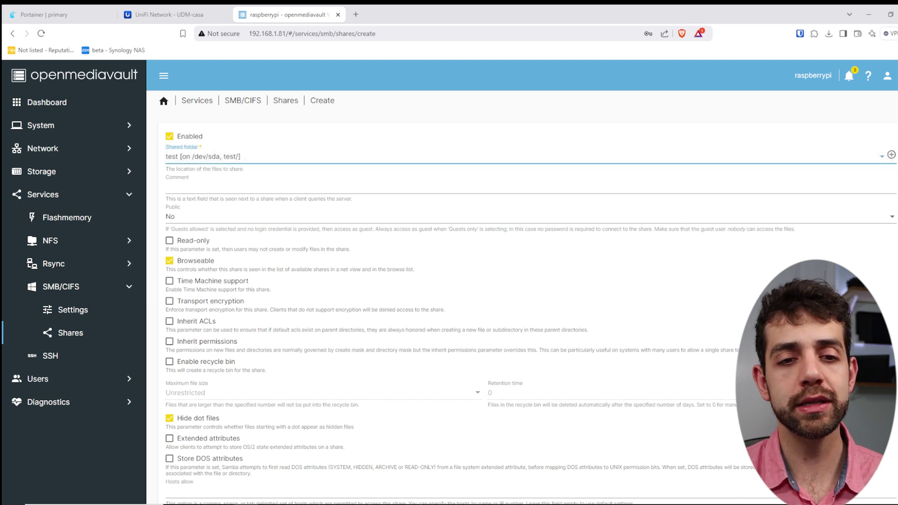
{"action": "scroll", "coordinate": [878, 472], "scroll_direction": "down", "scroll_amount": 3}
{"action": "left_click", "coordinate": [880, 477]}
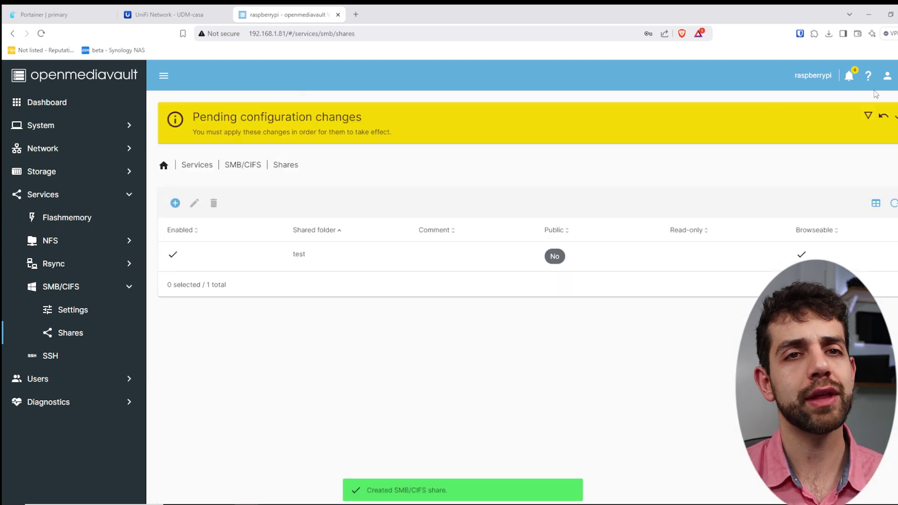
{"action": "left_click", "coordinate": [895, 116]}
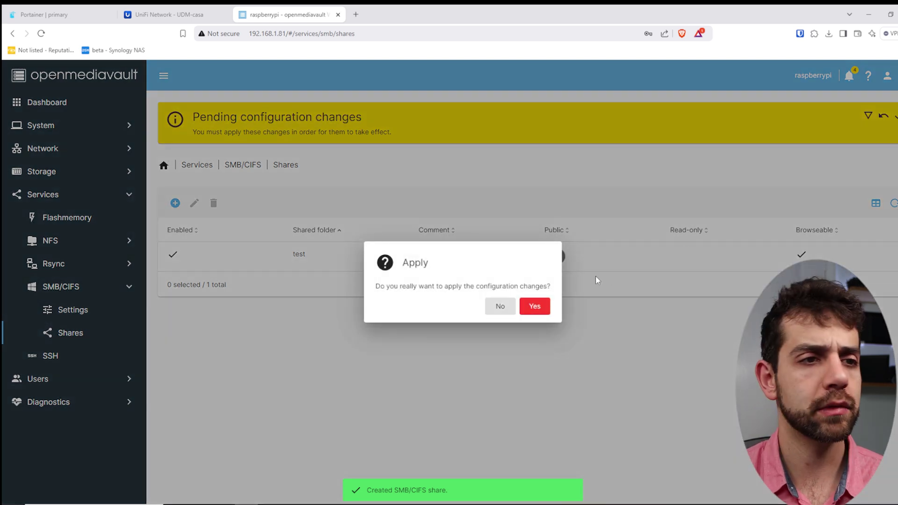
{"action": "left_click", "coordinate": [534, 306]}
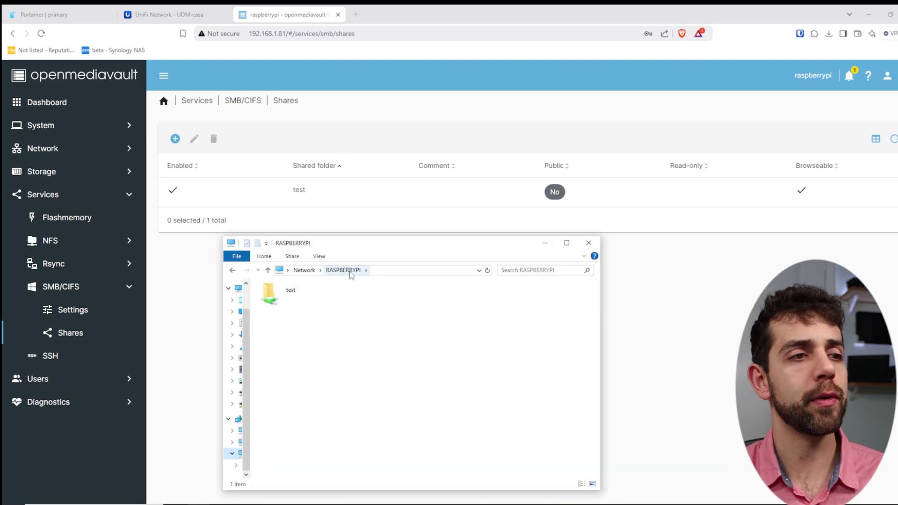
Step: Open the RASPBERRYPI test share, create 'New folder' inside it, open it and drag a file in
{"action": "double_click", "coordinate": [305, 291]}
{"action": "right_click", "coordinate": [313, 383]}
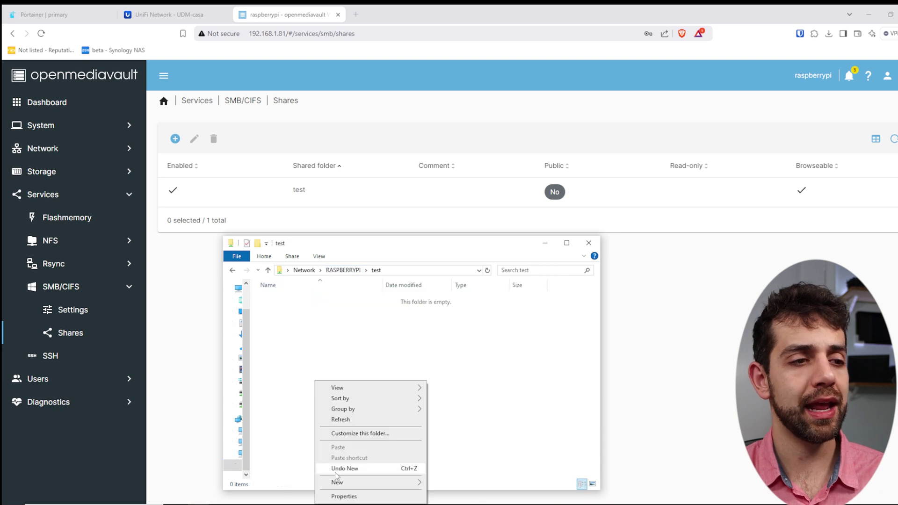
{"action": "mouse_move", "coordinate": [355, 482]}
{"action": "left_click", "coordinate": [464, 331]}
{"action": "key", "text": "Return"}
{"action": "double_click", "coordinate": [381, 301]}
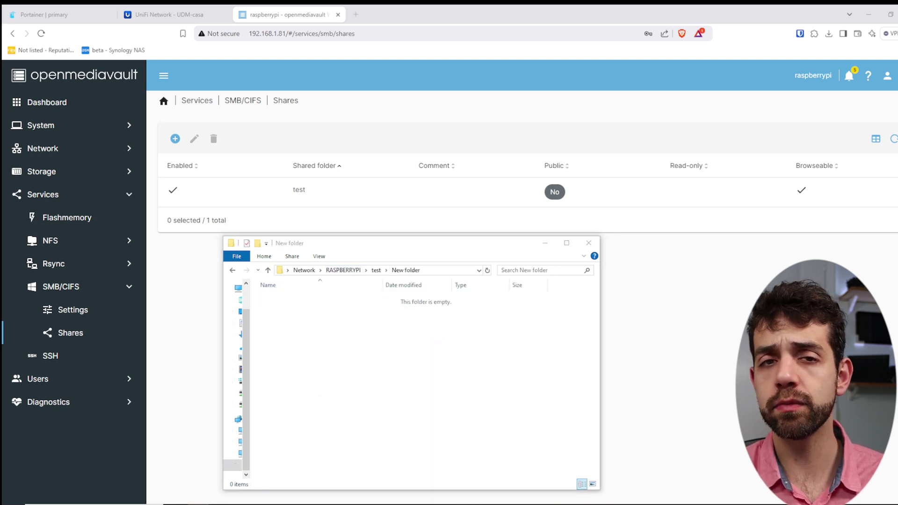
{"action": "left_click_drag", "start_coordinate": [600, 364], "coordinate": [423, 366]}
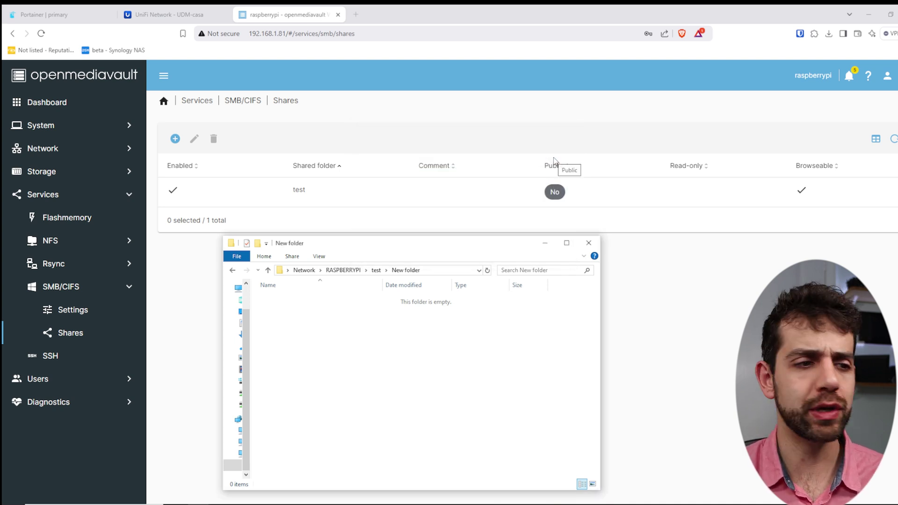
Step: In the Excel power sheet, check B10 = 113, C10 = 8 and D10 = 904
{"action": "key", "text": "alt+Tab"}
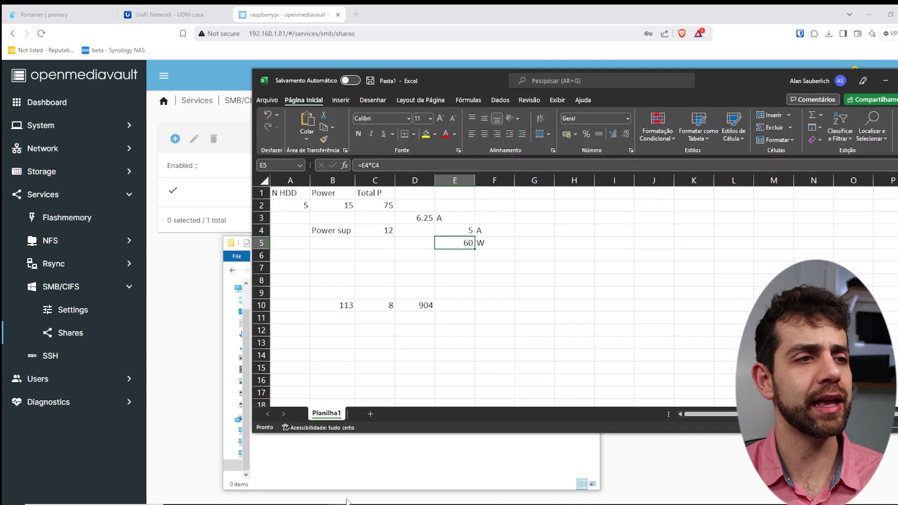
{"action": "left_click", "coordinate": [348, 307]}
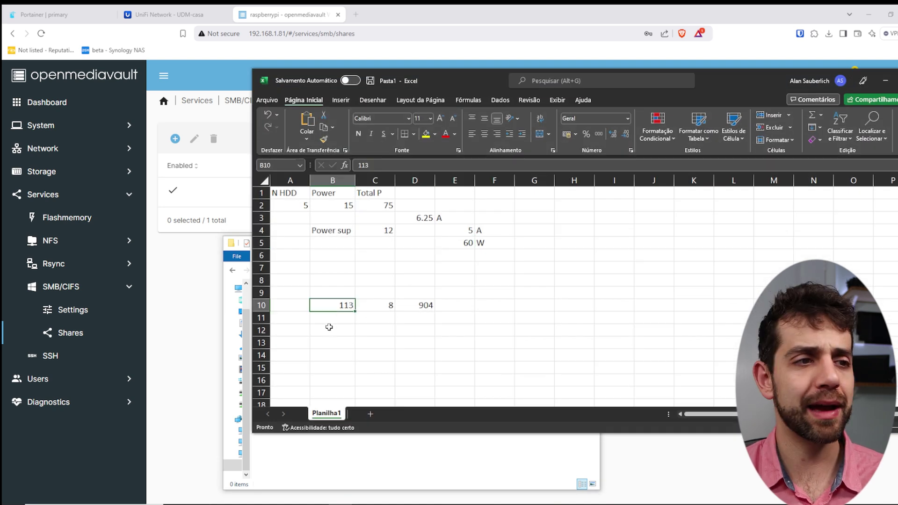
{"action": "left_click", "coordinate": [367, 309]}
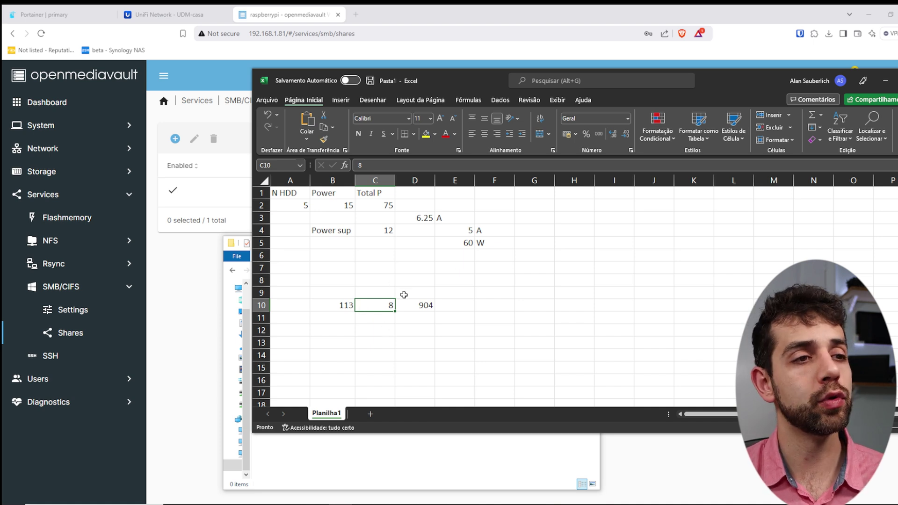
{"action": "left_click", "coordinate": [343, 307]}
{"action": "left_click", "coordinate": [367, 303]}
{"action": "left_click", "coordinate": [416, 311]}
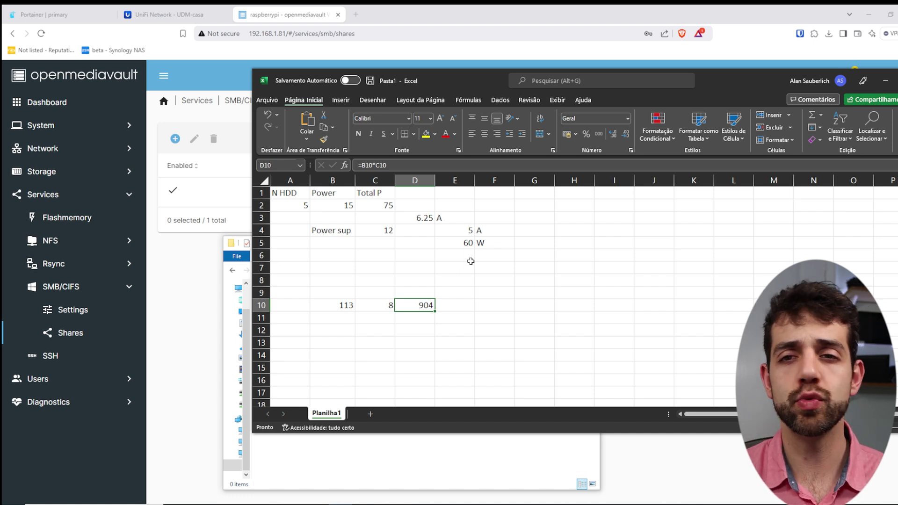
{"action": "left_click", "coordinate": [39, 109]}
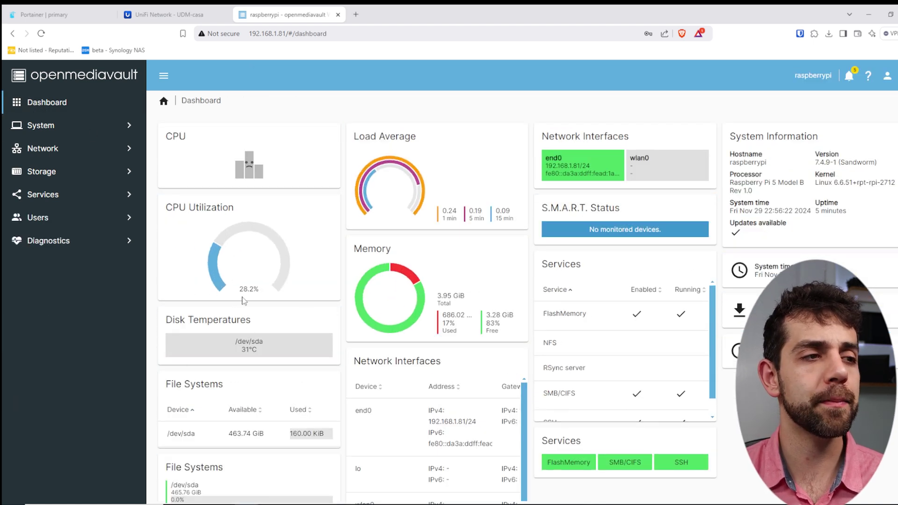
{"action": "left_click", "coordinate": [281, 435]}
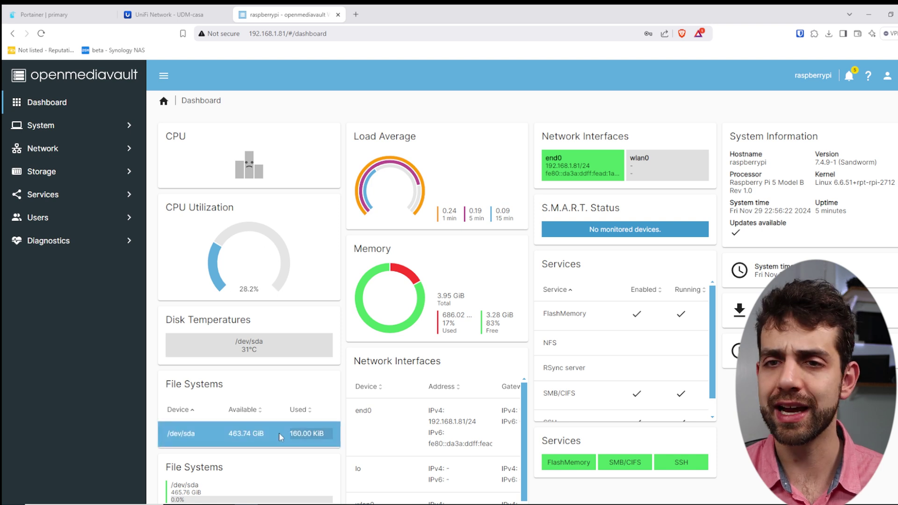
{"action": "left_click", "coordinate": [331, 429]}
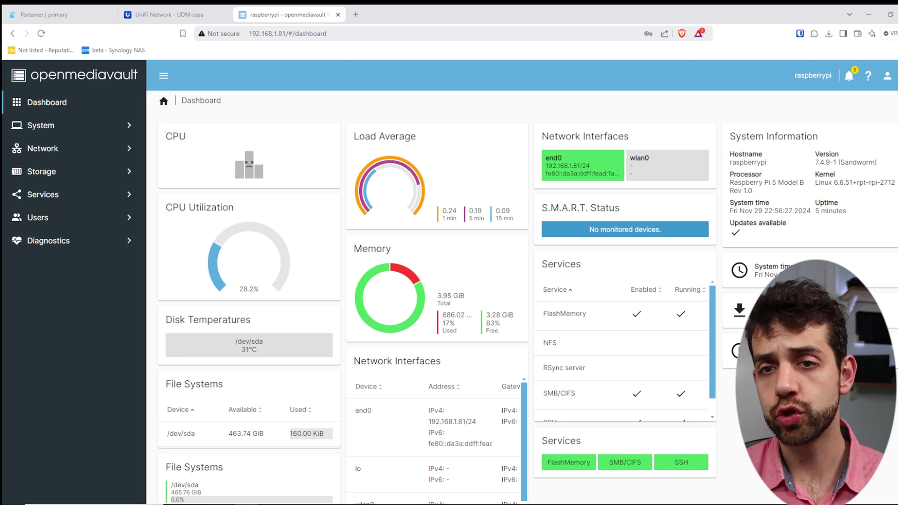